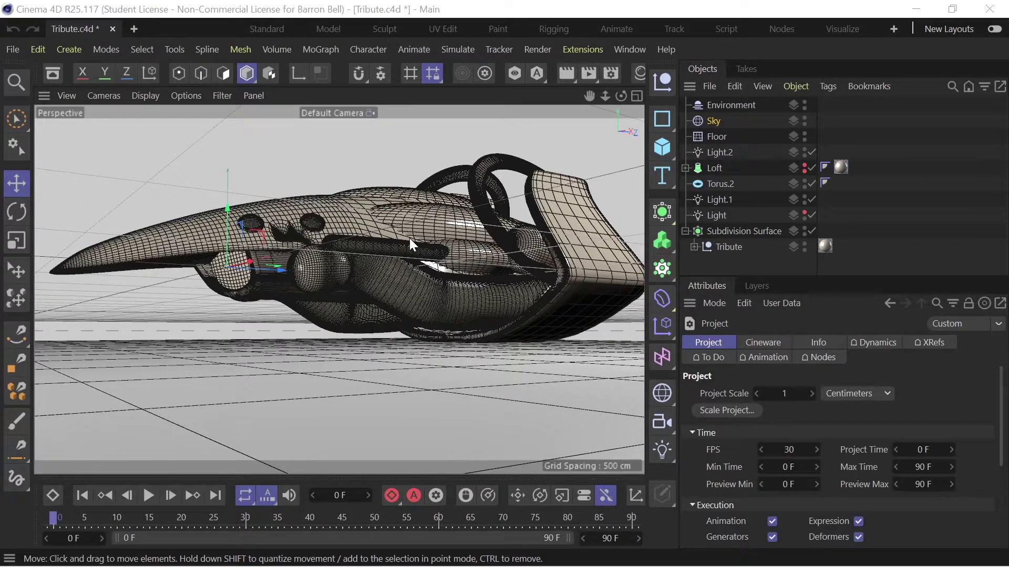
Step: Browse Cinema 4D's export formats for the Tribute ship, then return to Clip Studio Paint
left_click(14, 49)
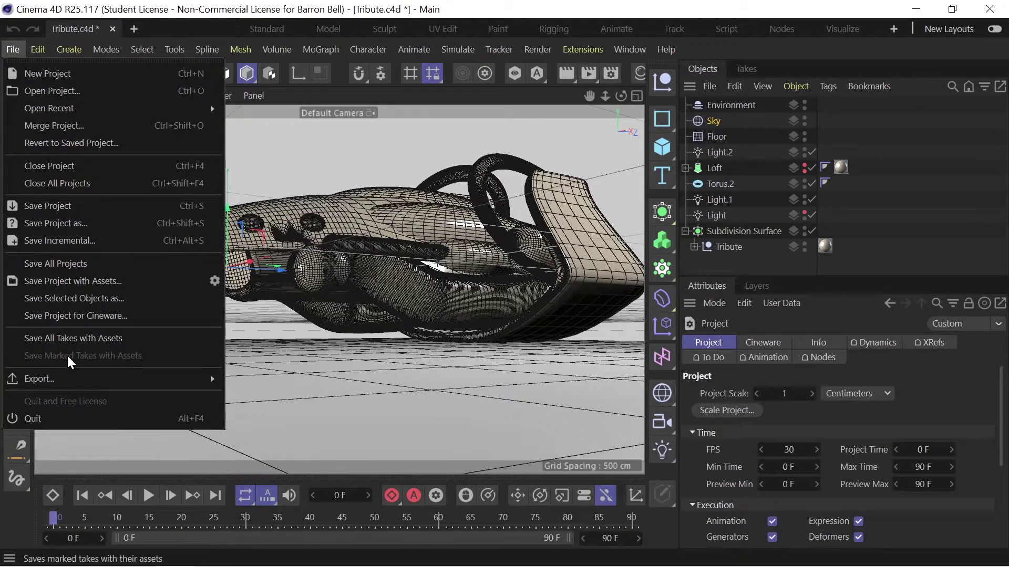
mouse_move(67, 377)
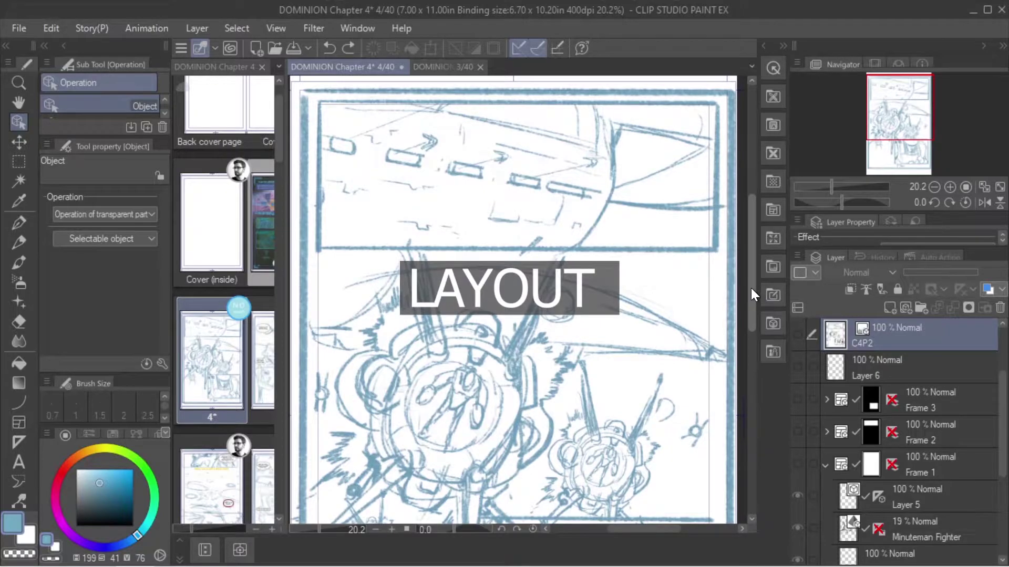
Step: Show the Frame 3, Frame 2 and Frame 1 layers so the 3D ship renders replace the sketch
scroll(749, 290, "down", 1)
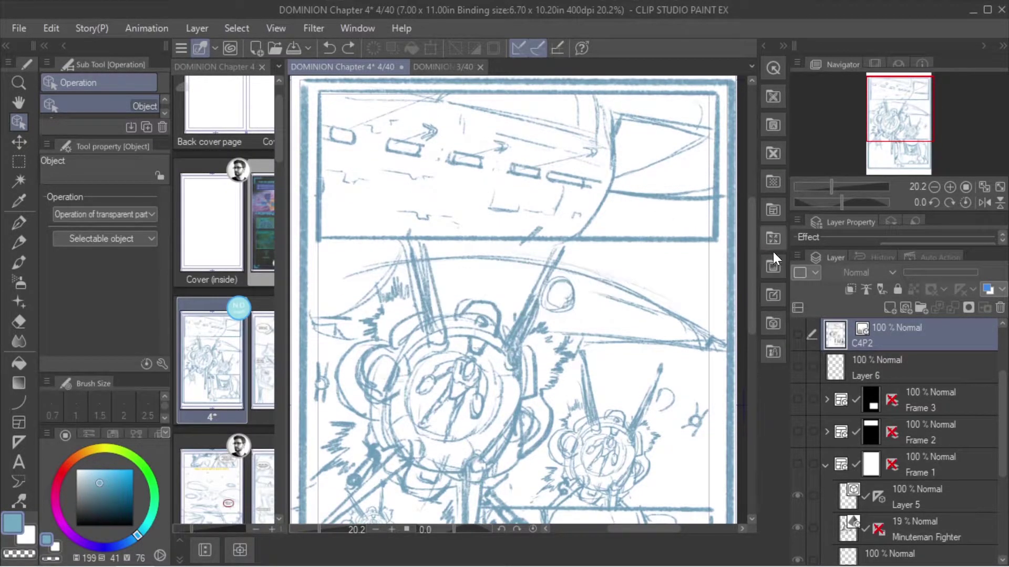
mouse_move(752, 250)
left_mouse_down()
mouse_move(757, 237)
mouse_move(734, 335)
mouse_move(738, 245)
mouse_move(742, 304)
mouse_move(746, 283)
left_mouse_up()
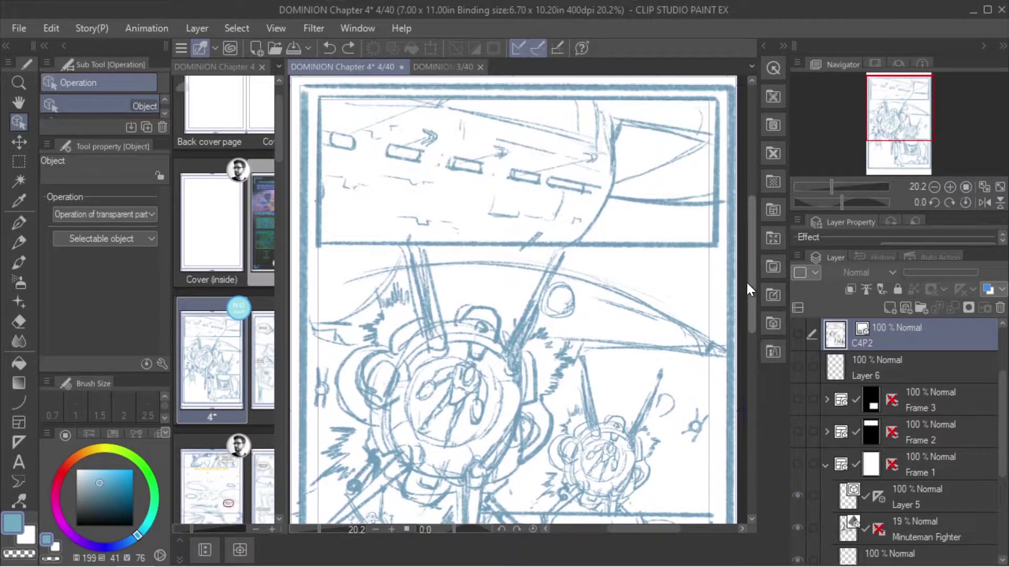
left_click(796, 399)
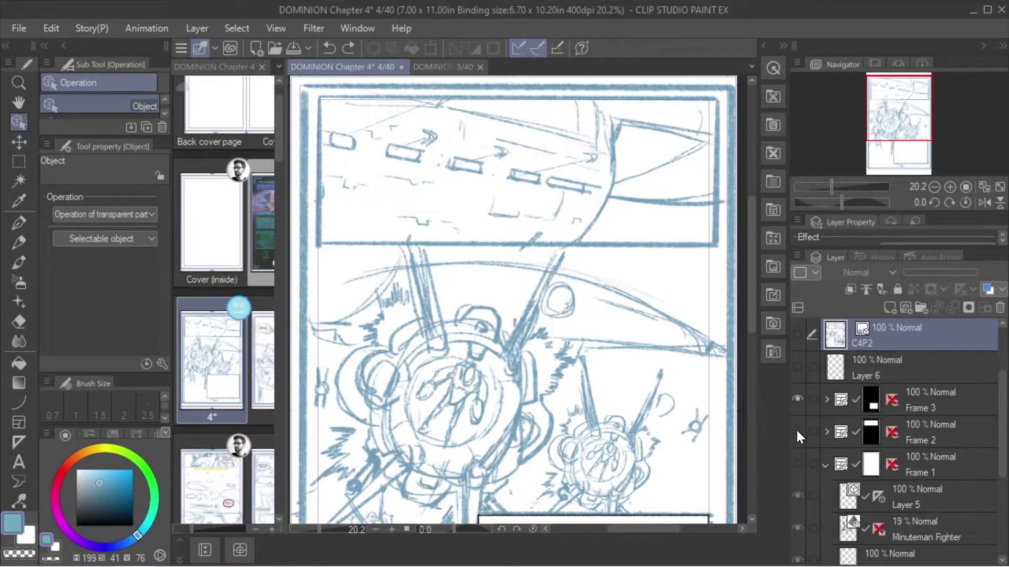
left_click(797, 432)
scroll(752, 318, "down", 3)
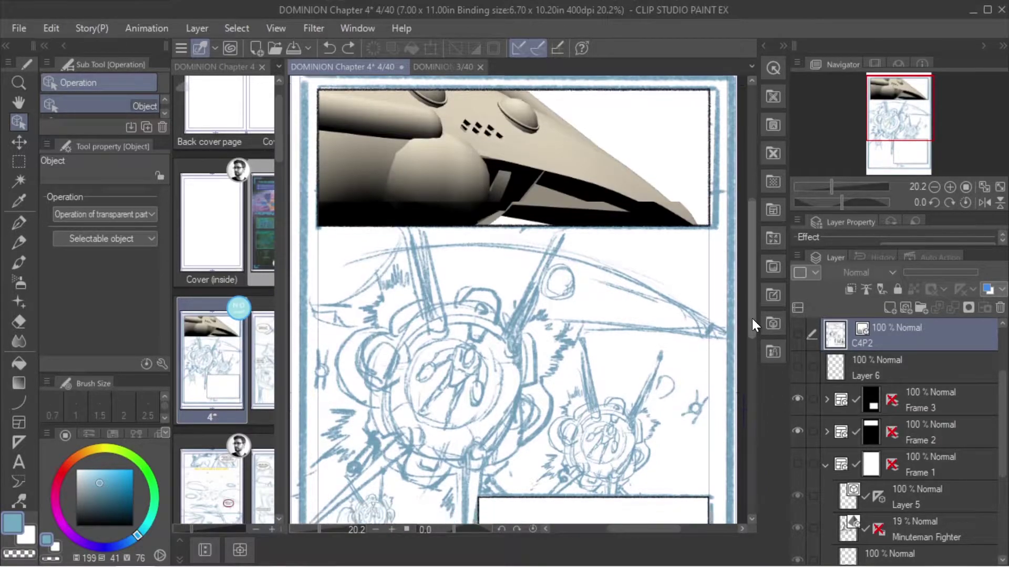
left_click_drag(752, 319, 757, 338)
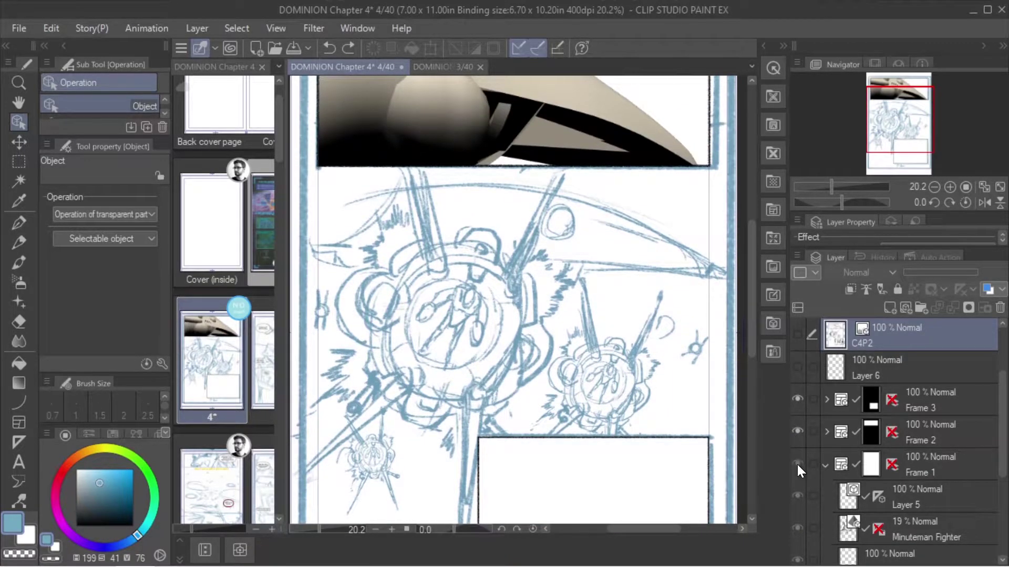
left_click(797, 465)
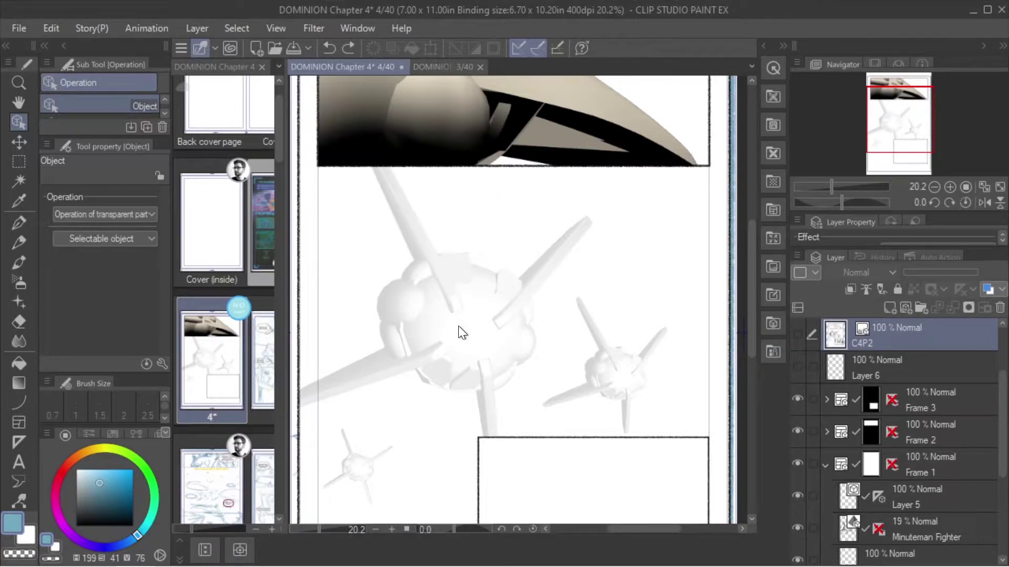
Step: Select the large 3D ship and rotate and tilt it to a new angle
left_click(473, 300)
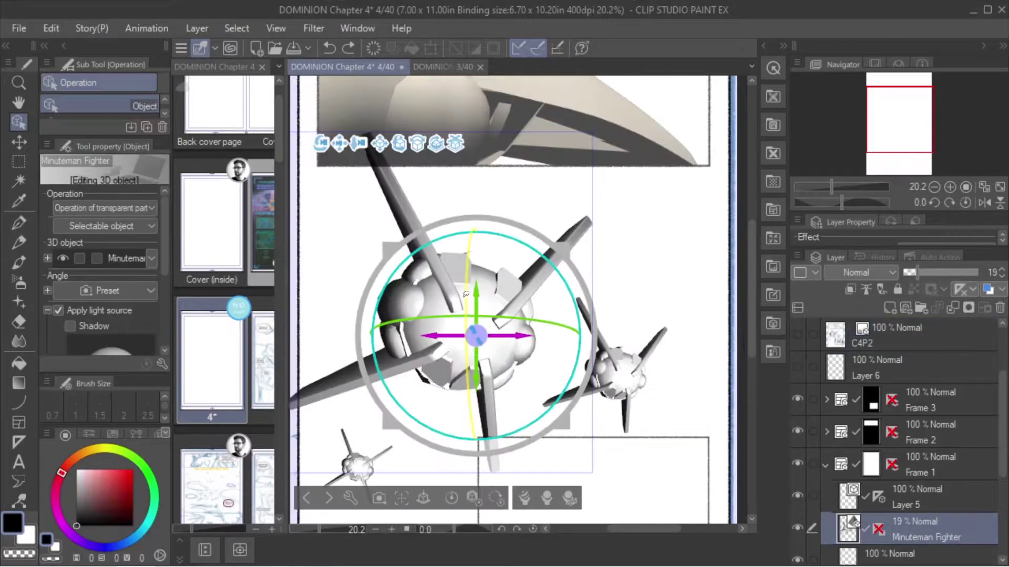
left_click_drag(399, 141, 370, 139)
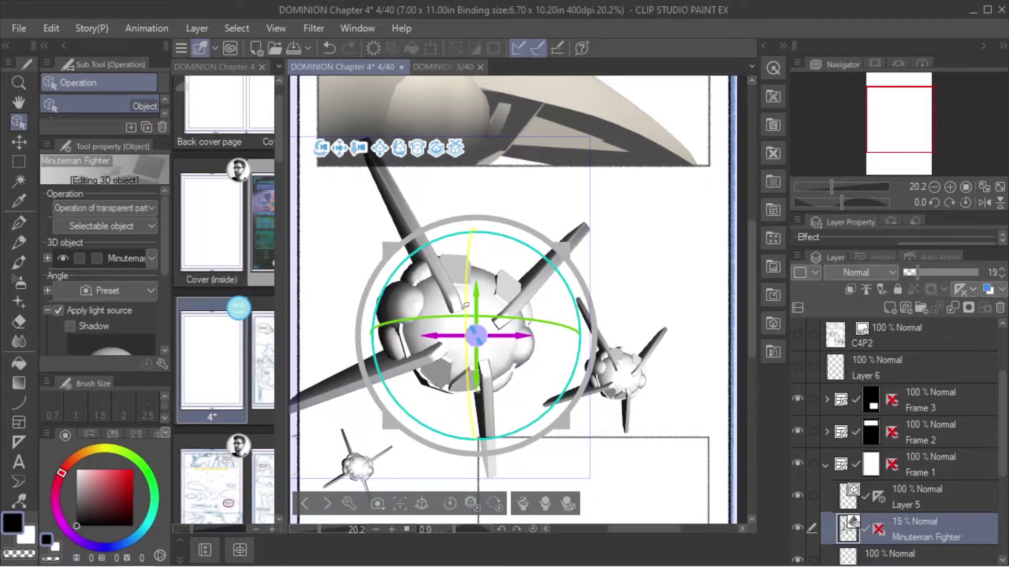
left_click_drag(465, 305, 465, 307)
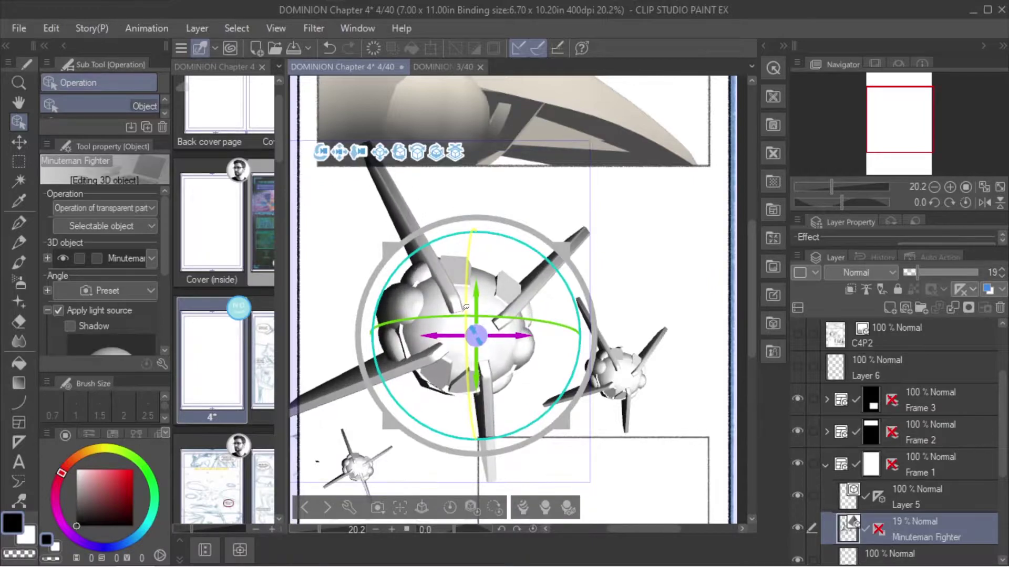
mouse_move(398, 157)
left_mouse_down()
mouse_move(429, 164)
mouse_move(403, 159)
left_mouse_up()
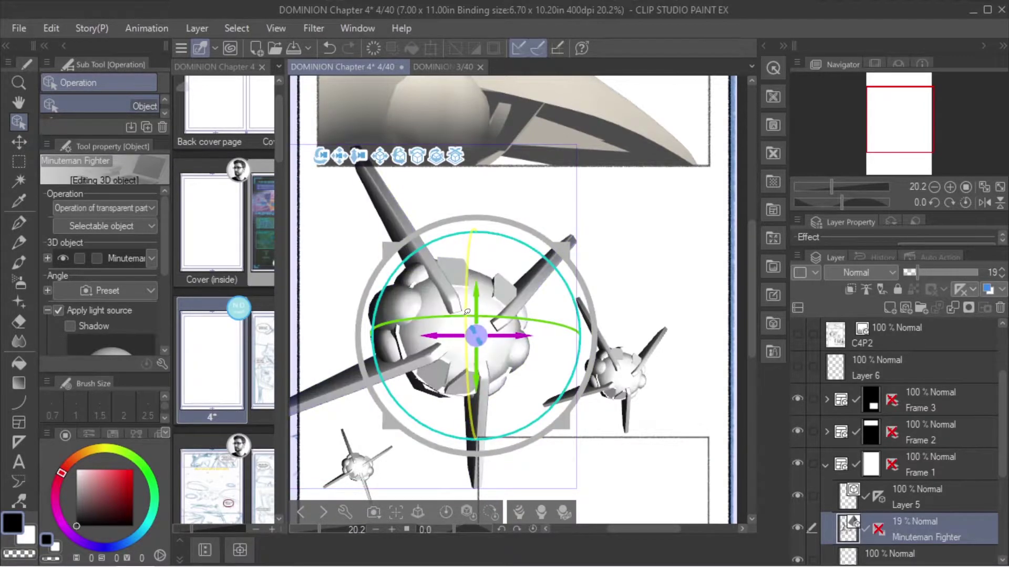
left_click_drag(467, 310, 485, 305)
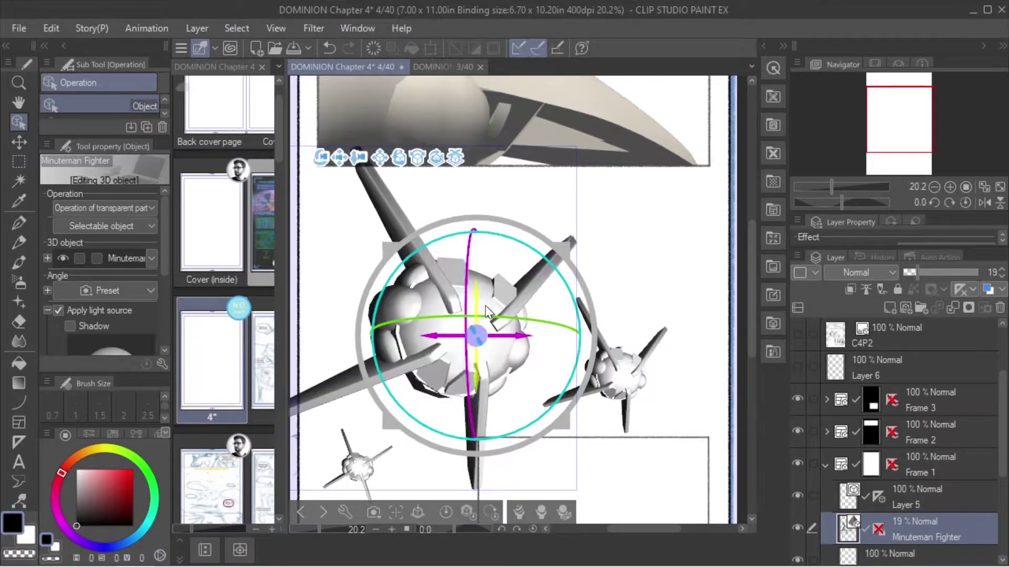
Step: Reselect the large ship and turn it around its vertical axis
left_click(622, 366)
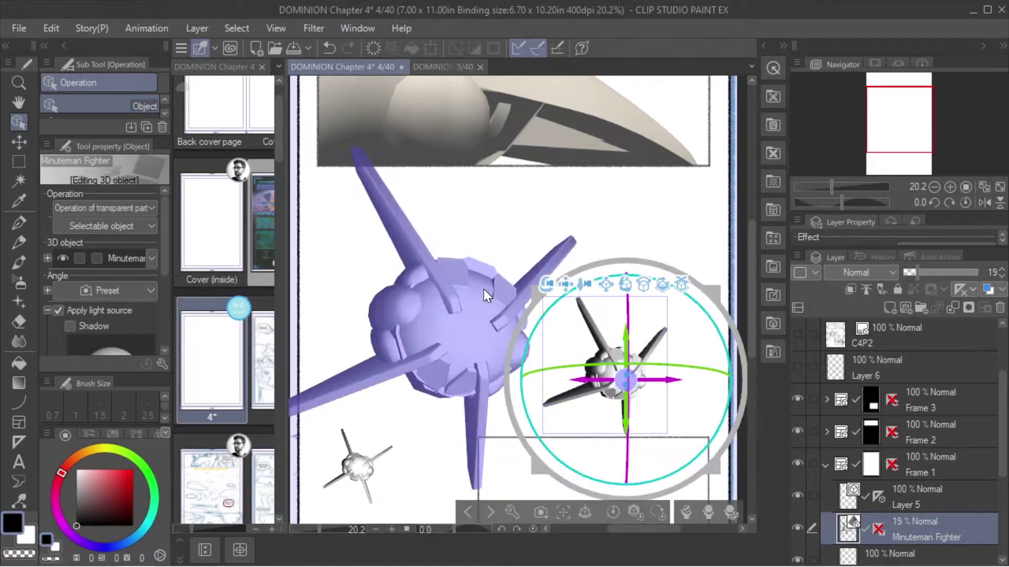
left_click(469, 317)
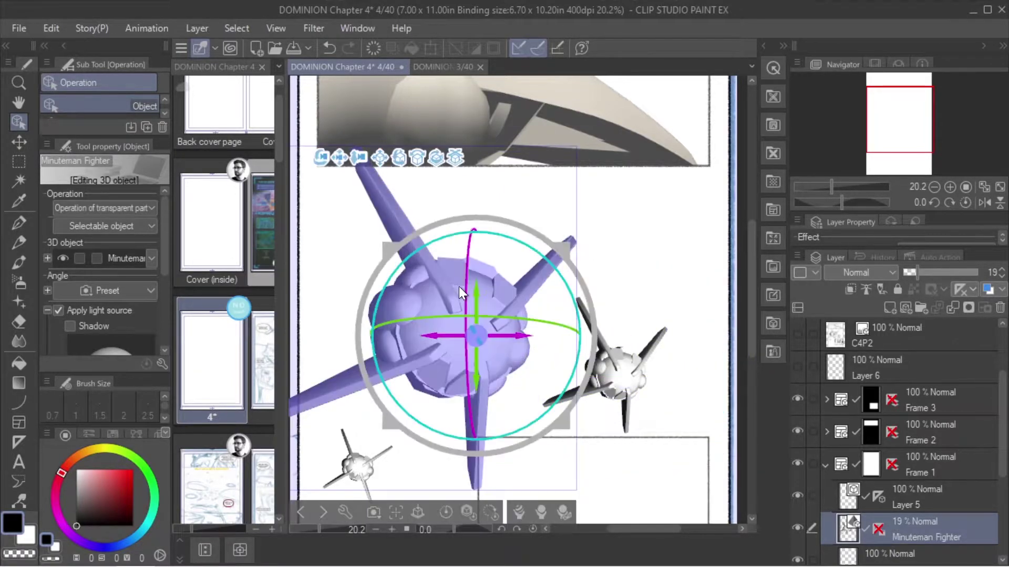
left_click_drag(468, 276, 526, 226)
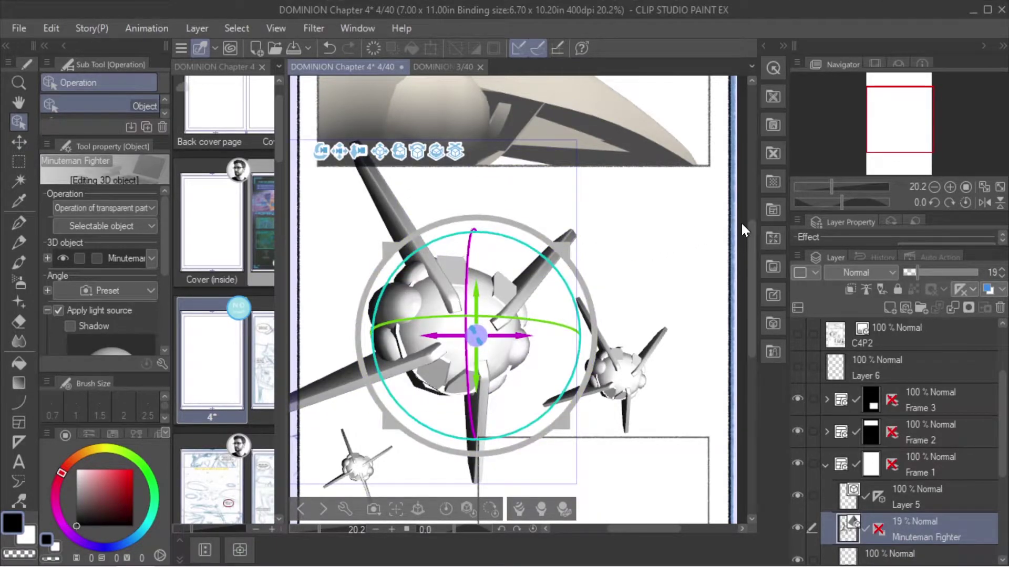
scroll(748, 247, "down", 2)
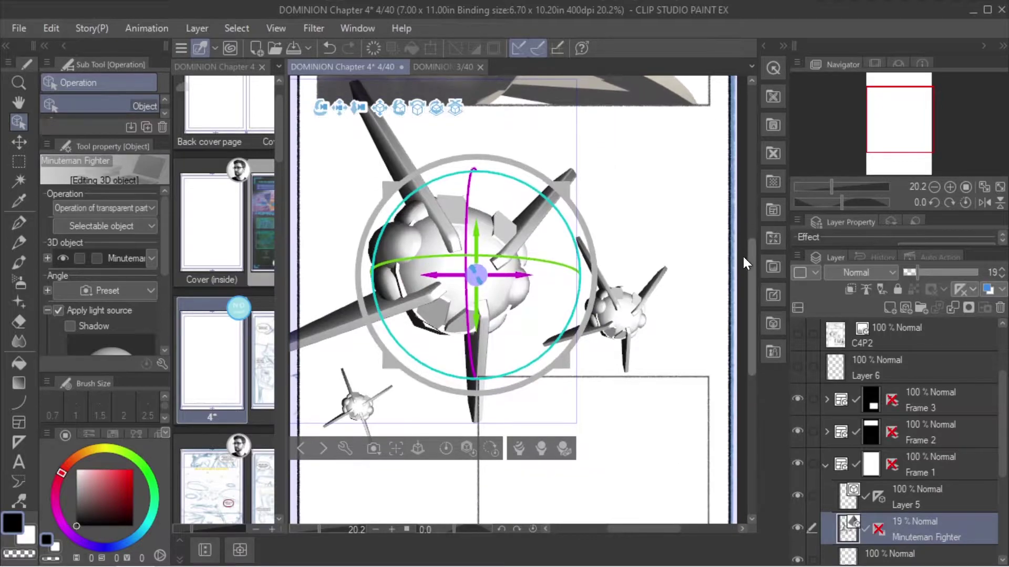
scroll(742, 256, "up", 5)
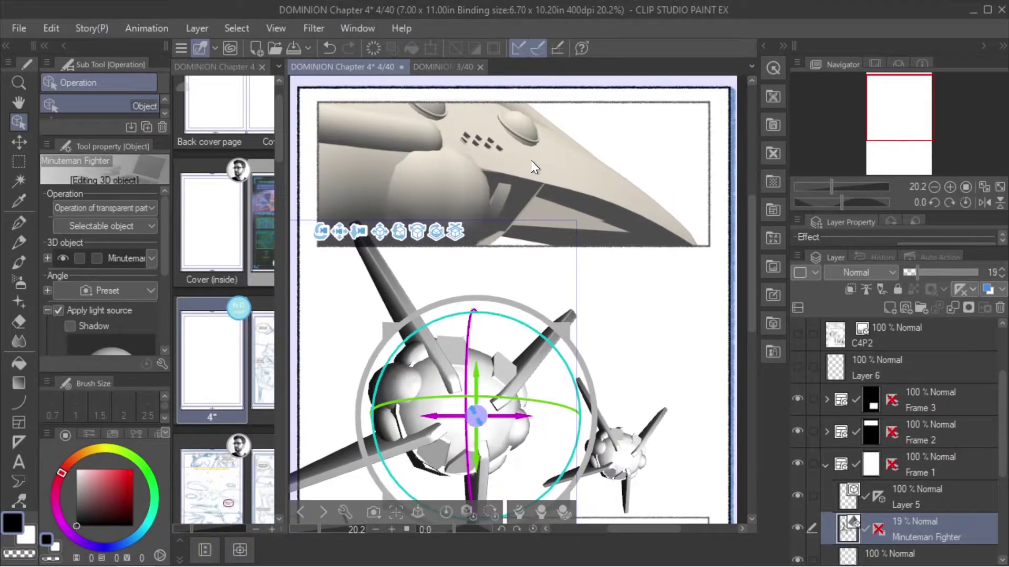
Step: Rotate the Tribute ship model and the Minuteman Fighter model slightly
left_click(486, 159)
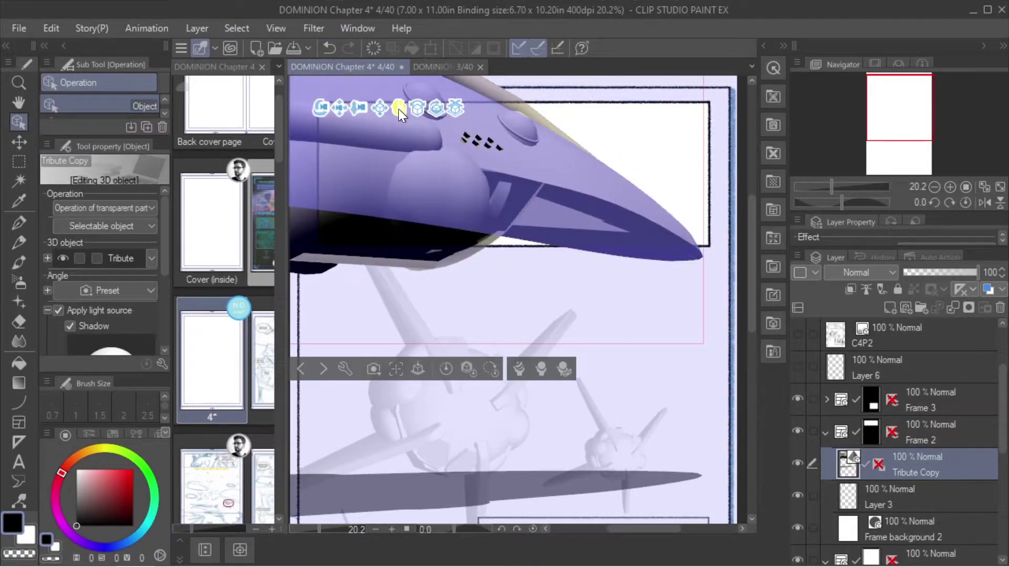
left_click_drag(398, 108, 402, 108)
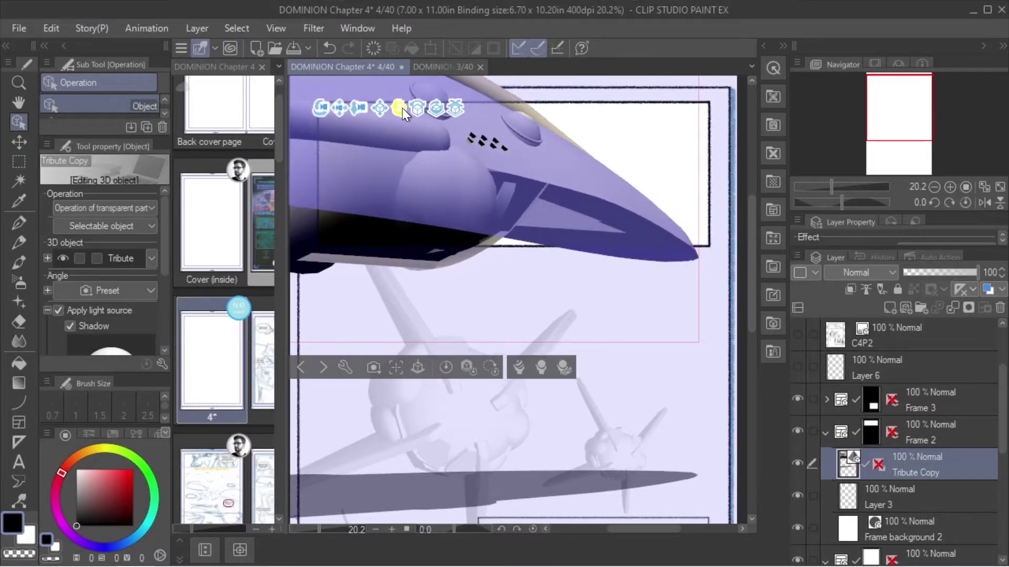
left_click(446, 429)
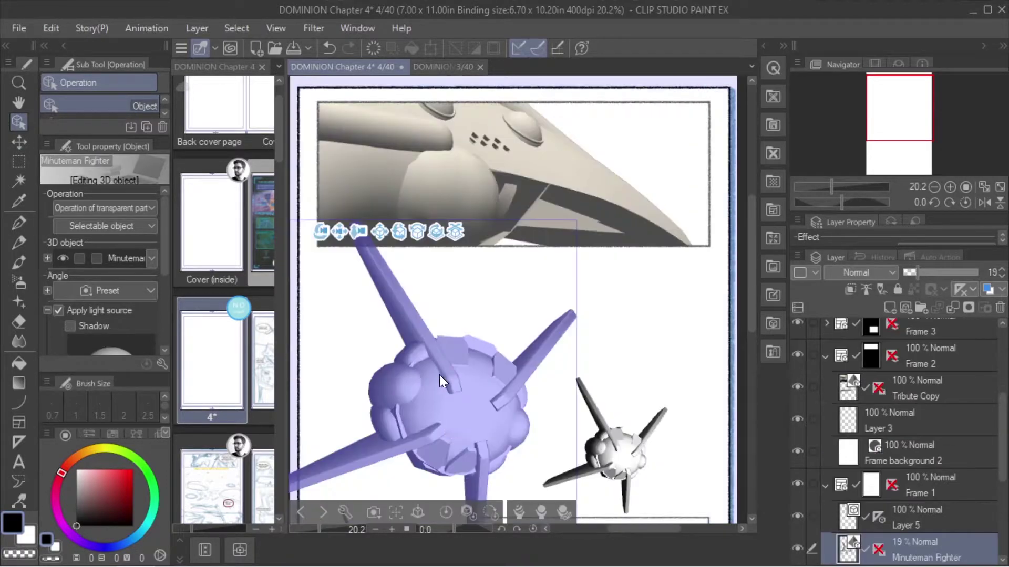
left_click_drag(398, 230, 402, 230)
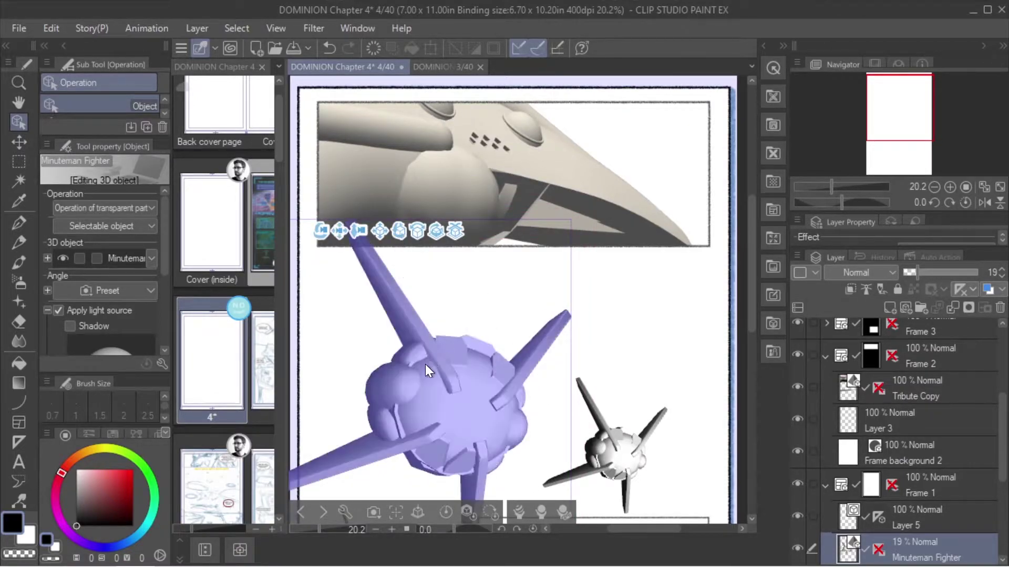
left_click(17, 27)
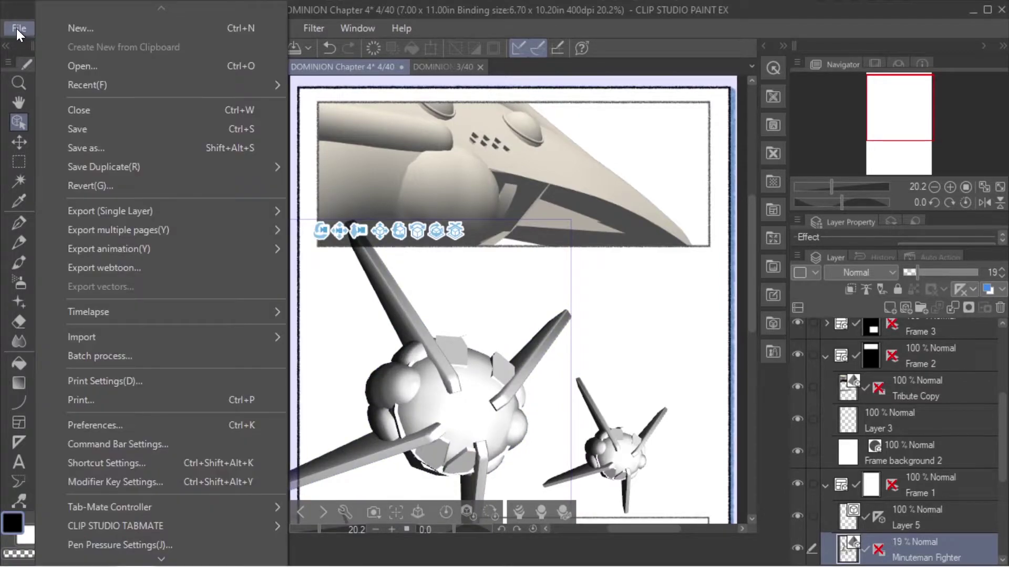
mouse_move(268, 335)
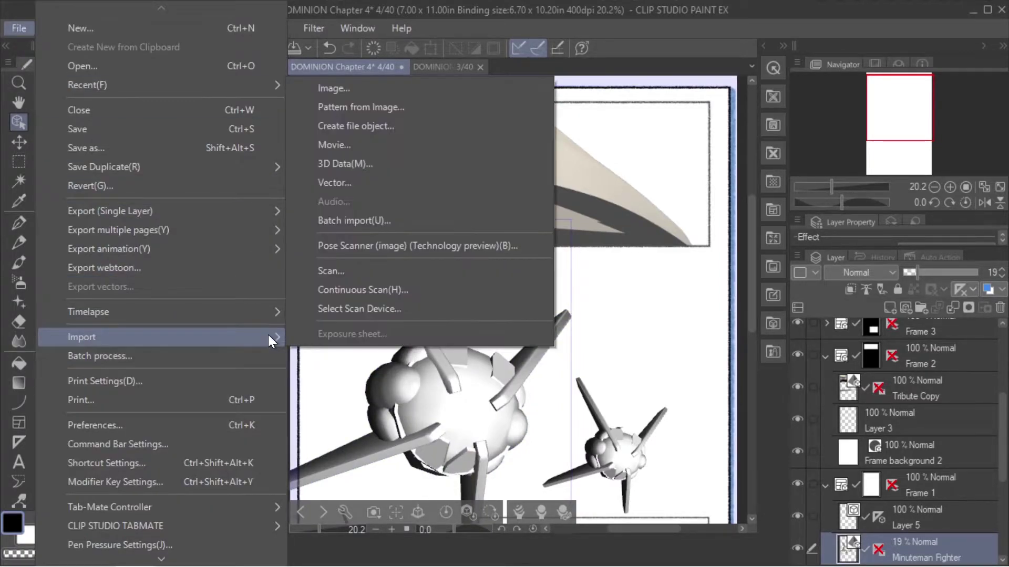
left_click(367, 163)
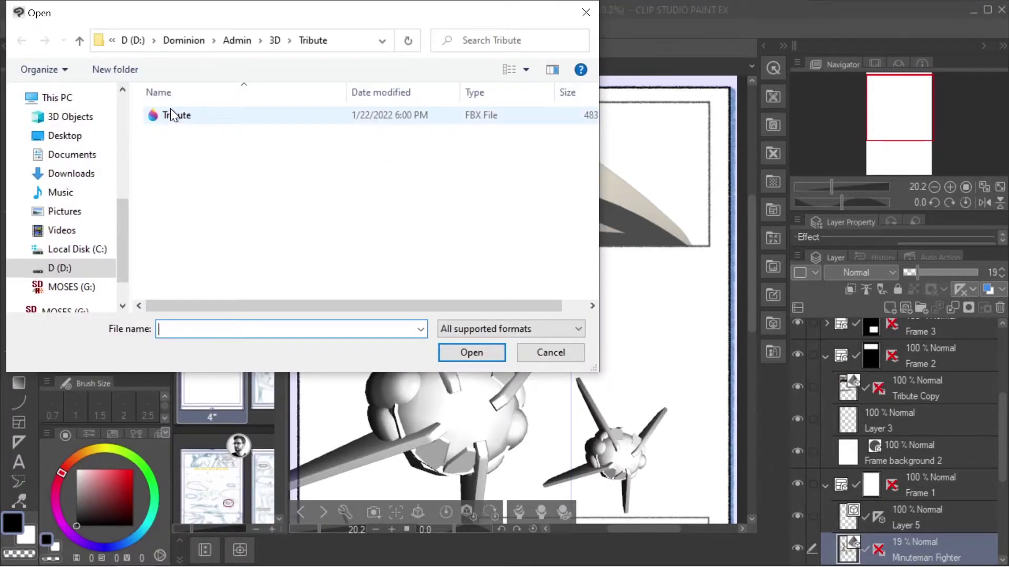
left_click(560, 355)
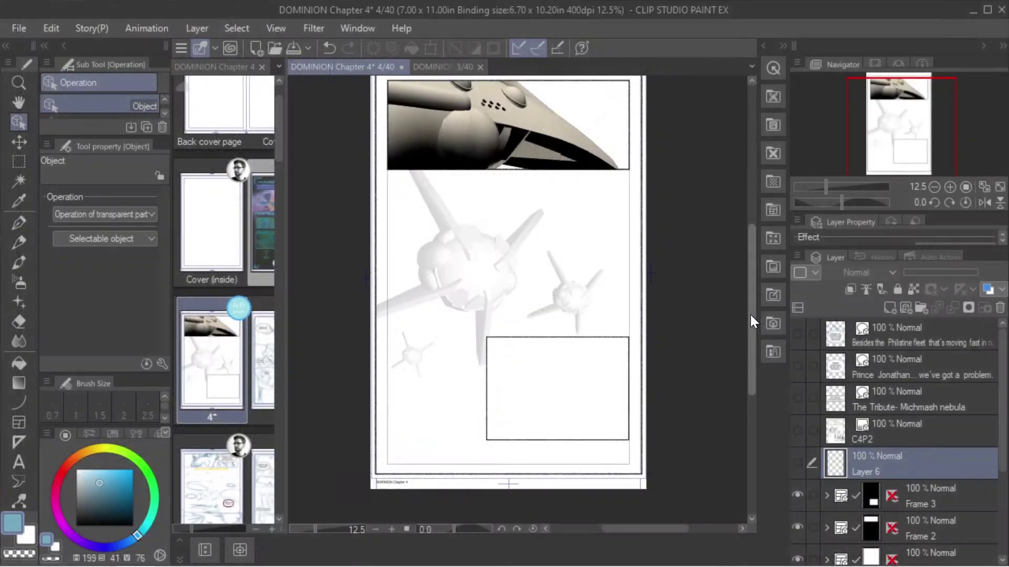
Step: Look through the File > Import options and close the menu without importing anything
scroll(752, 312, "up", 1)
scroll(752, 312, "down", 1)
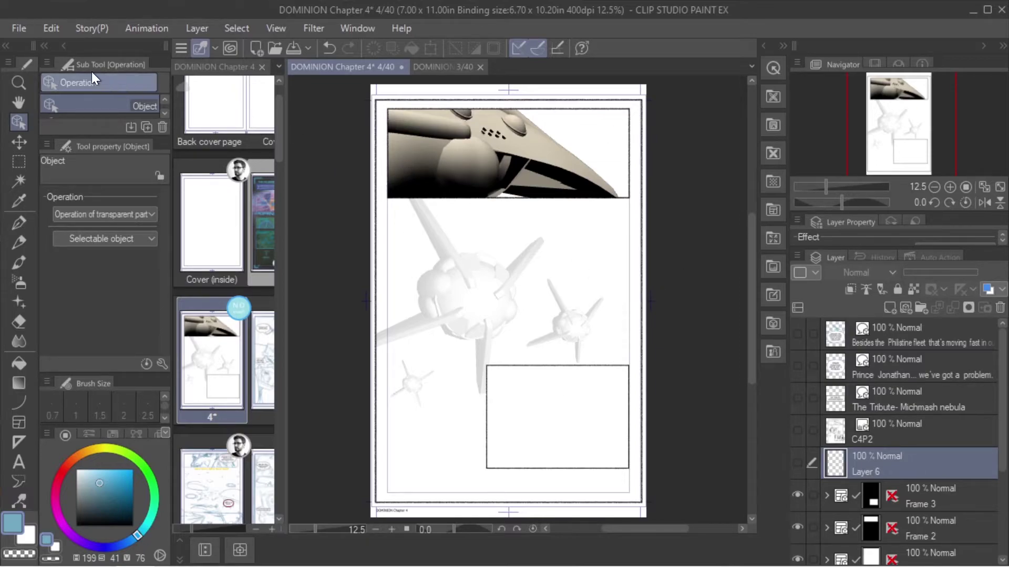
left_click(20, 29)
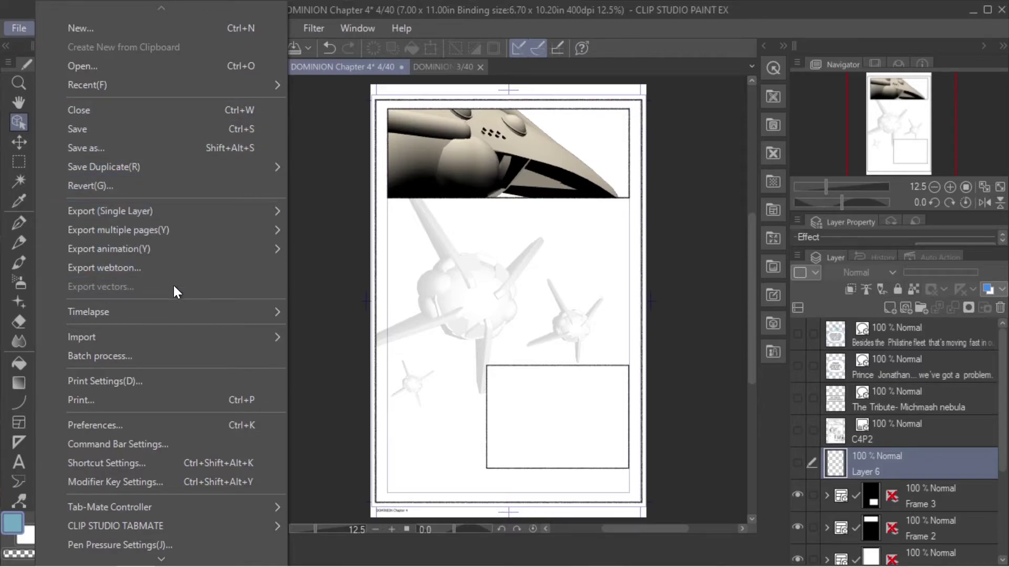
mouse_move(192, 336)
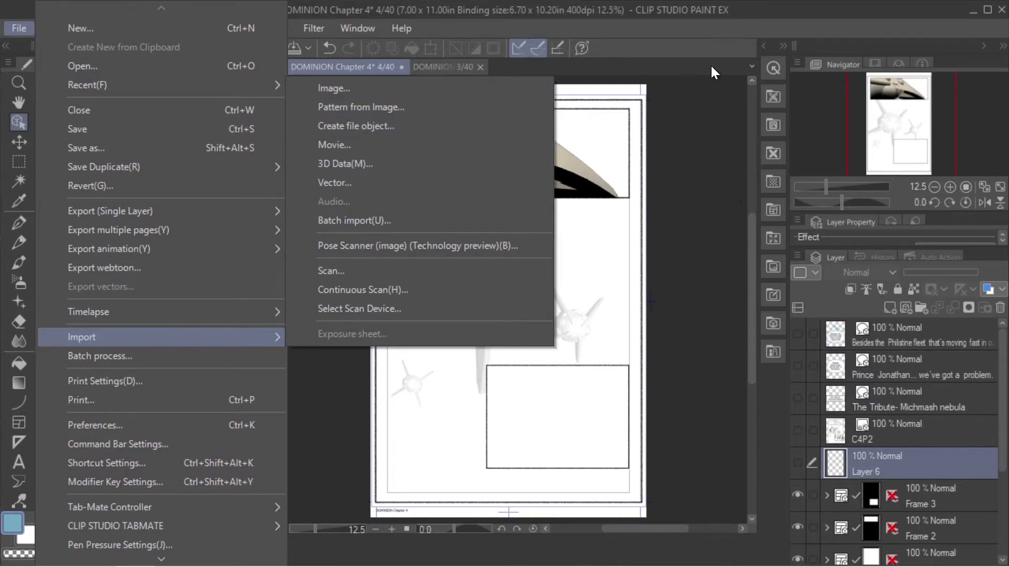
left_click(712, 25)
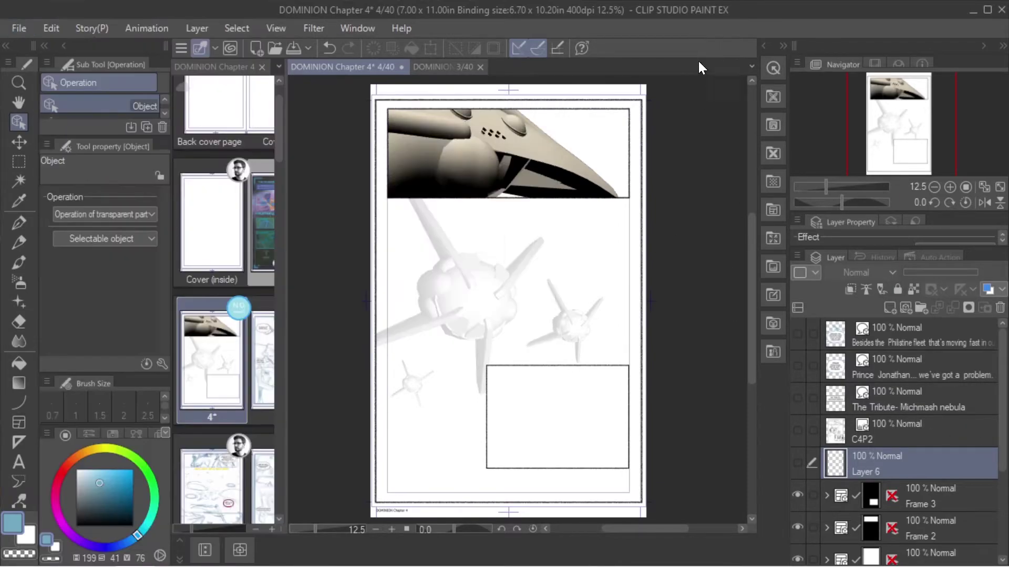
Step: Show the C4P2 ink line art layer over the posed 3D ships
left_click(797, 430)
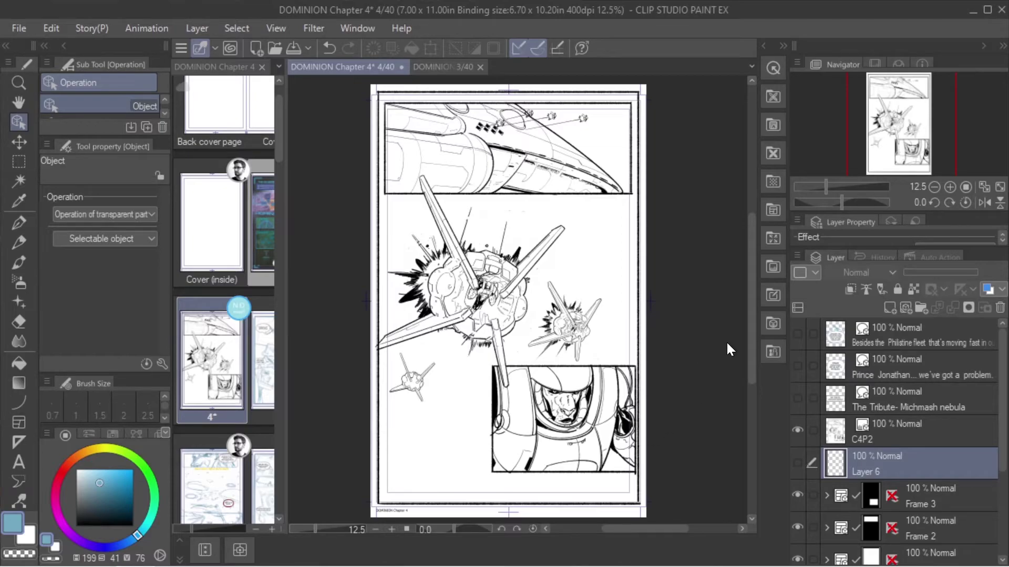
scroll(745, 364, "down", 3)
scroll(741, 339, "up", 4)
Step: Widen the page list to two thumbnail columns and scroll down through the thumbnails
scroll(737, 342, "down", 1)
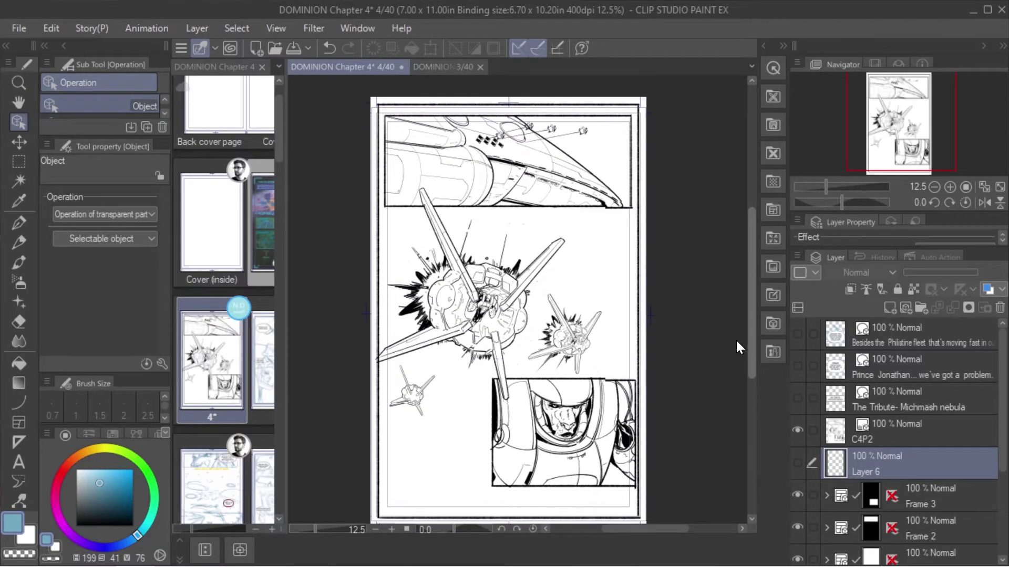
scroll(736, 341, "down", 2)
scroll(733, 346, "up", 1)
scroll(732, 339, "down", 1)
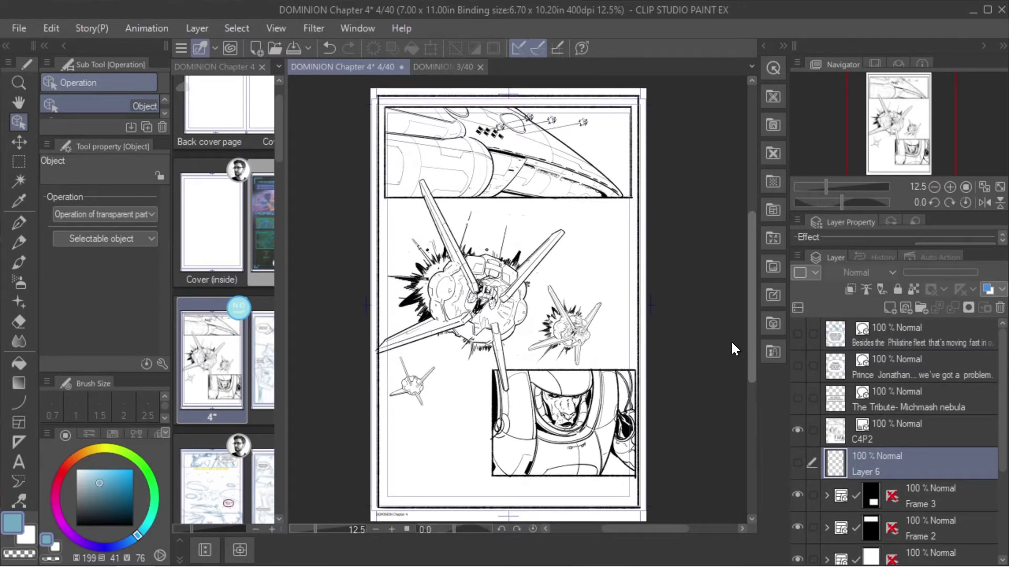
scroll(732, 343, "down", 1)
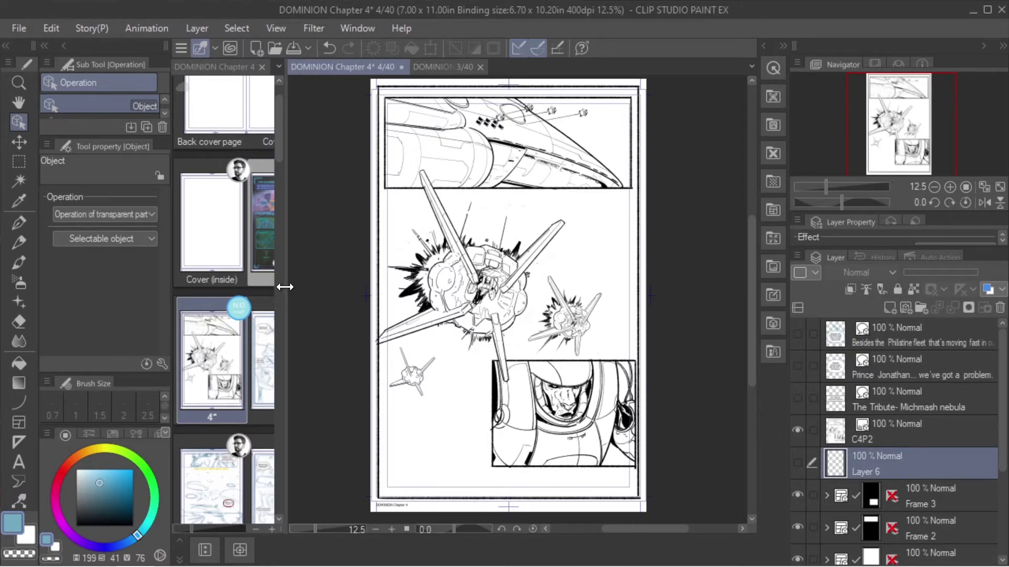
left_click_drag(281, 286, 351, 281)
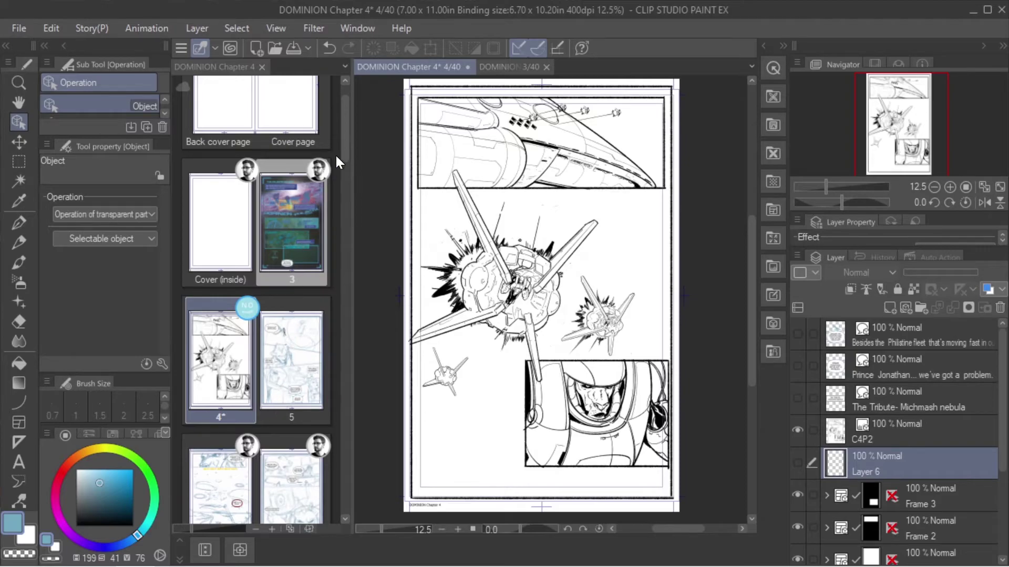
mouse_move(345, 144)
left_mouse_down()
mouse_move(336, 193)
mouse_move(339, 153)
left_mouse_up()
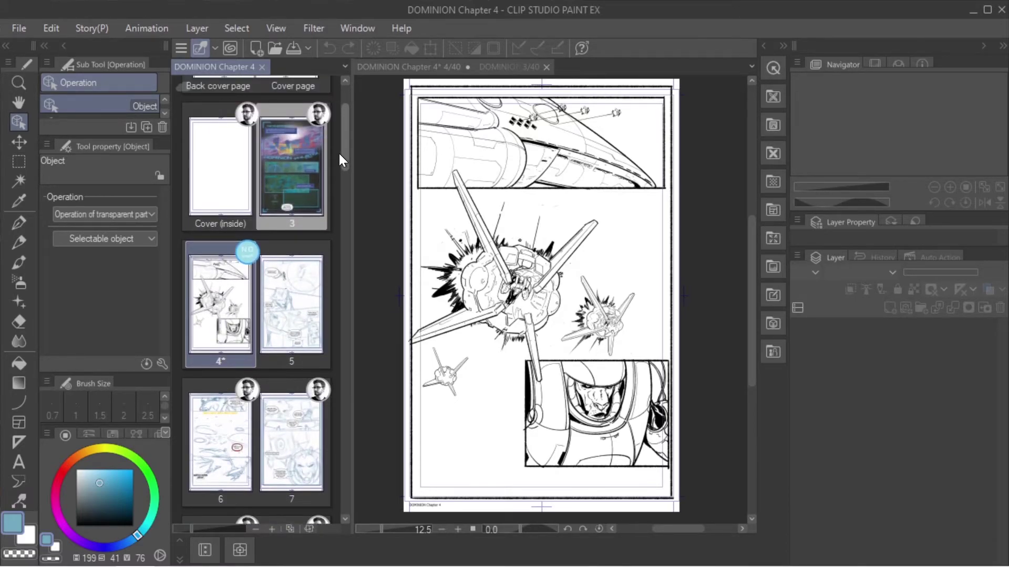